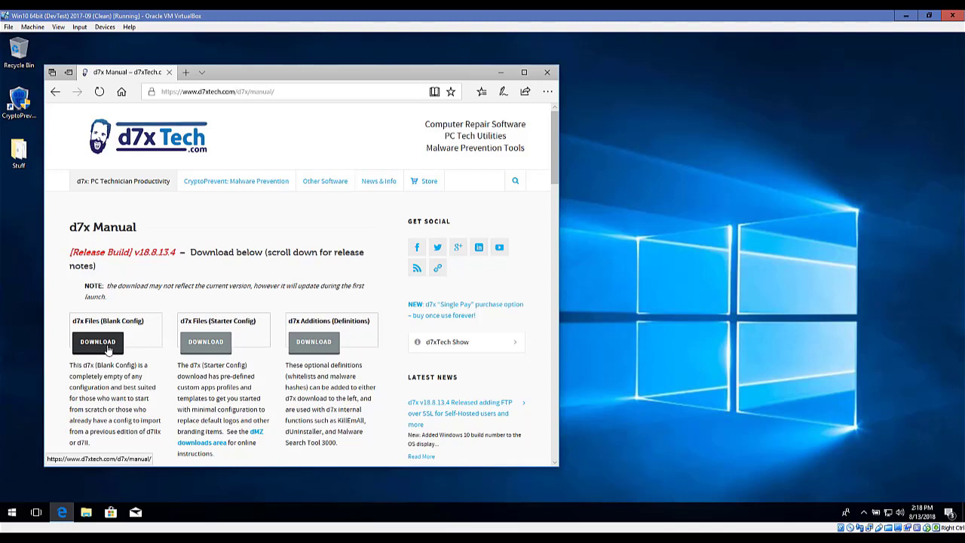
# Download and save the d7x Files (Starter Config) and d7x Additions (Definitions) archives from the manual page.
pyautogui.click(211, 345)
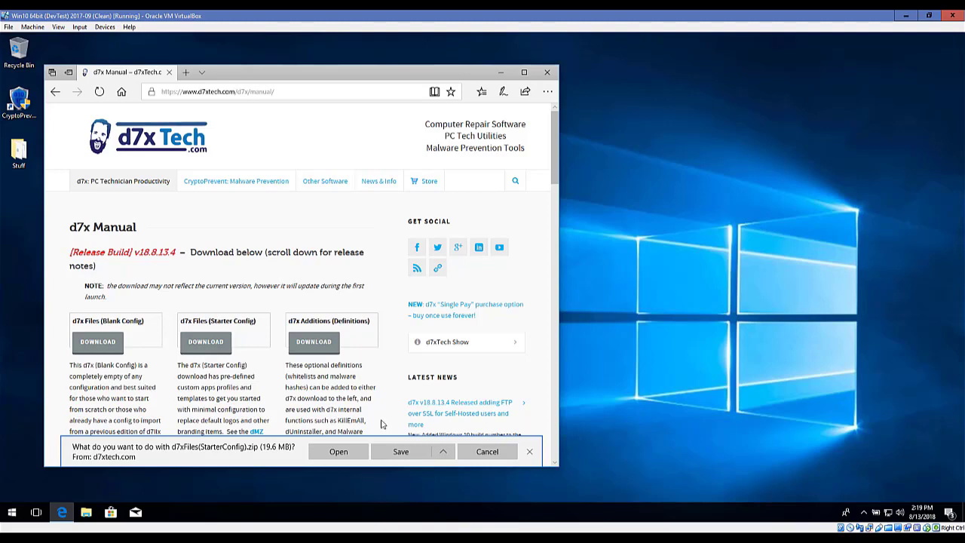
pyautogui.click(386, 451)
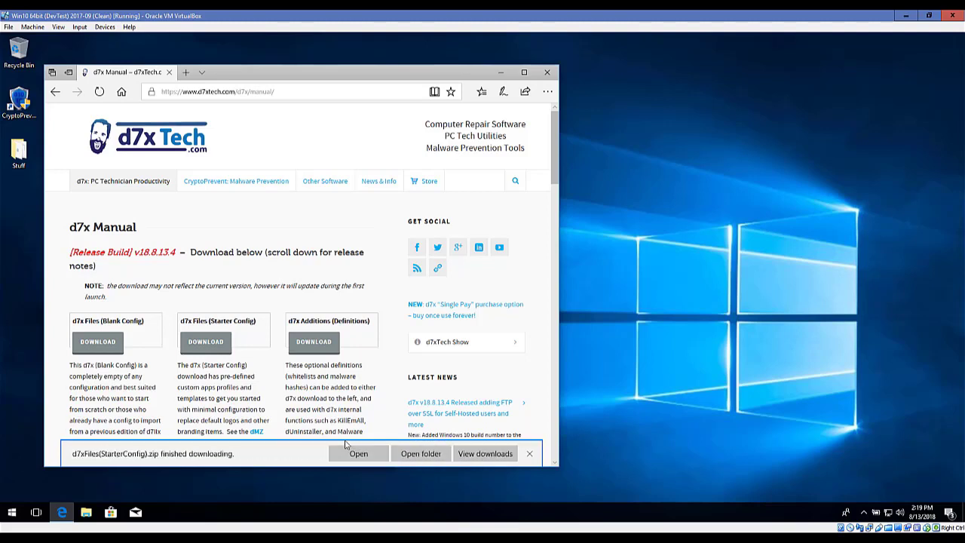
pyautogui.click(305, 349)
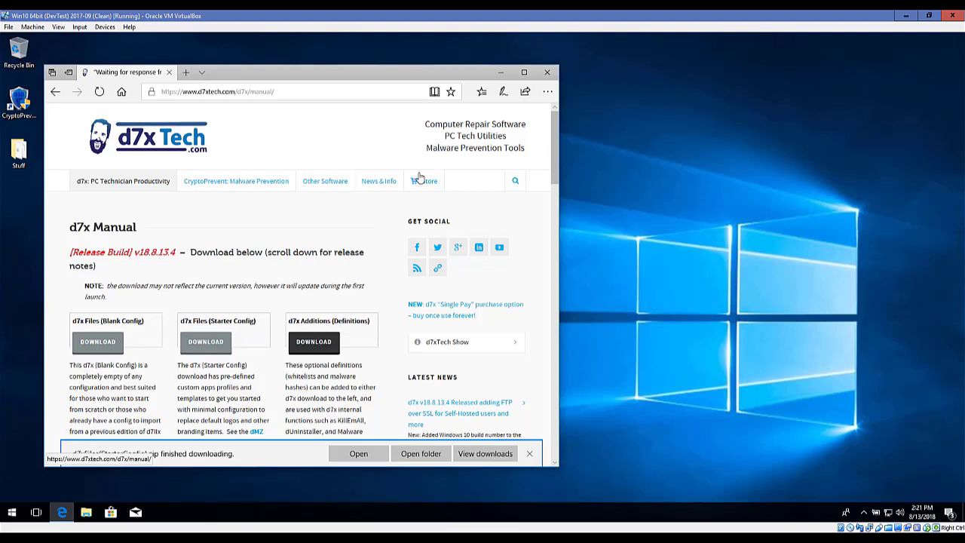
pyautogui.click(310, 349)
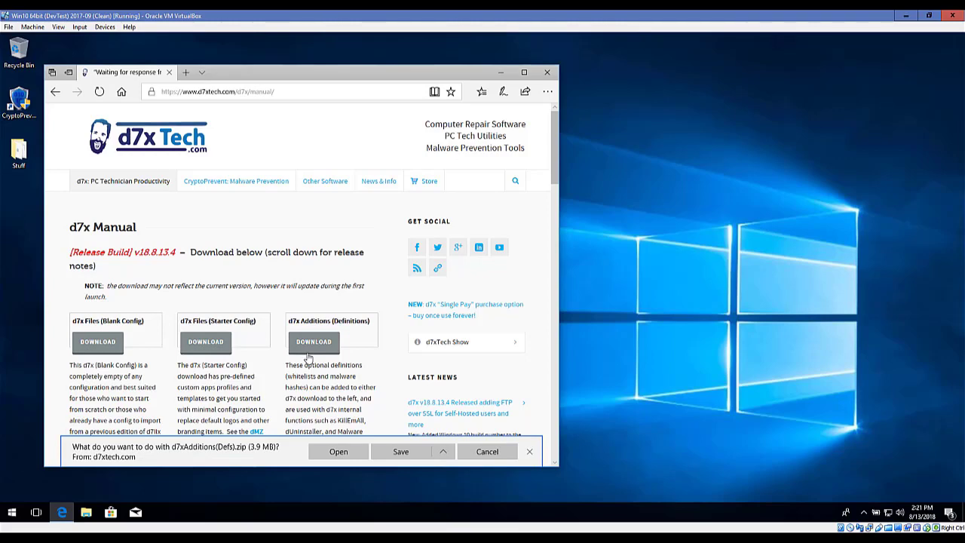
pyautogui.click(399, 453)
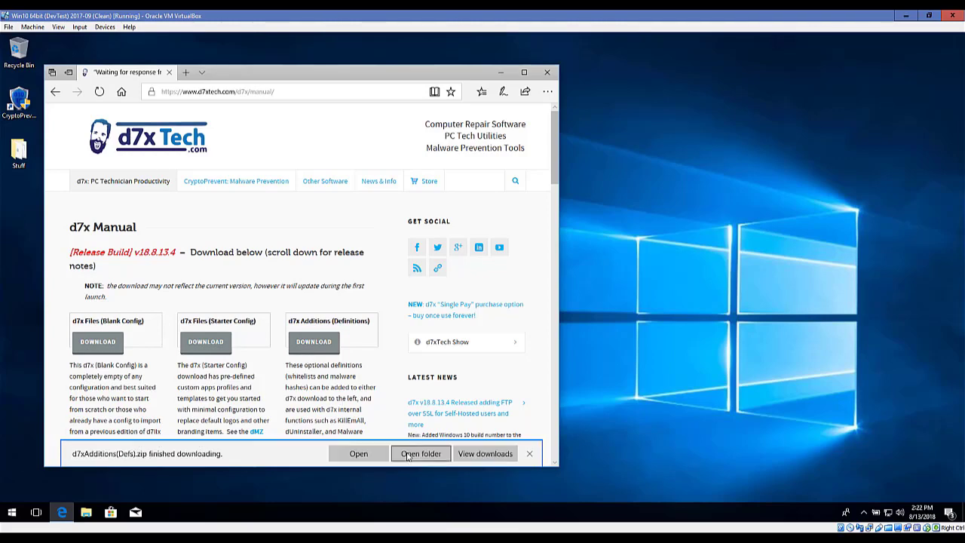
# Copy the d7x folder from the downloaded d7xFiles(StarterConfig) archive to the desktop.
pyautogui.click(408, 454)
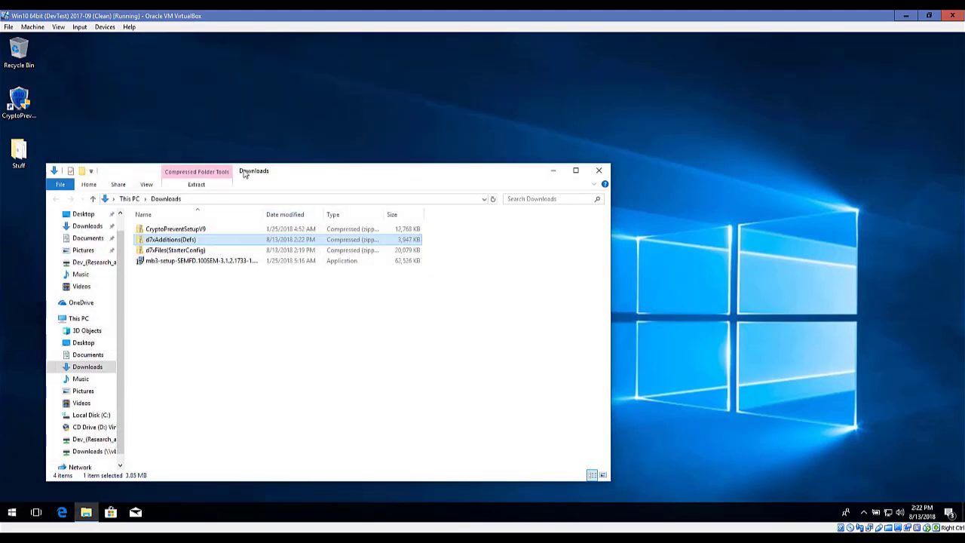
pyautogui.moveTo(243, 173); pyautogui.dragTo(318, 149)
pyautogui.click(254, 229)
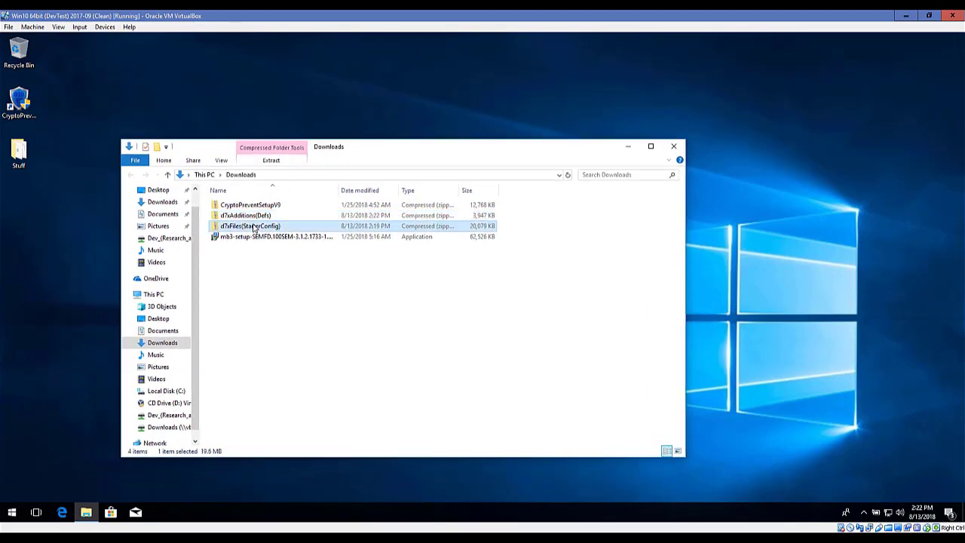
pyautogui.doubleClick(254, 229)
pyautogui.moveTo(223, 205); pyautogui.dragTo(32, 239)
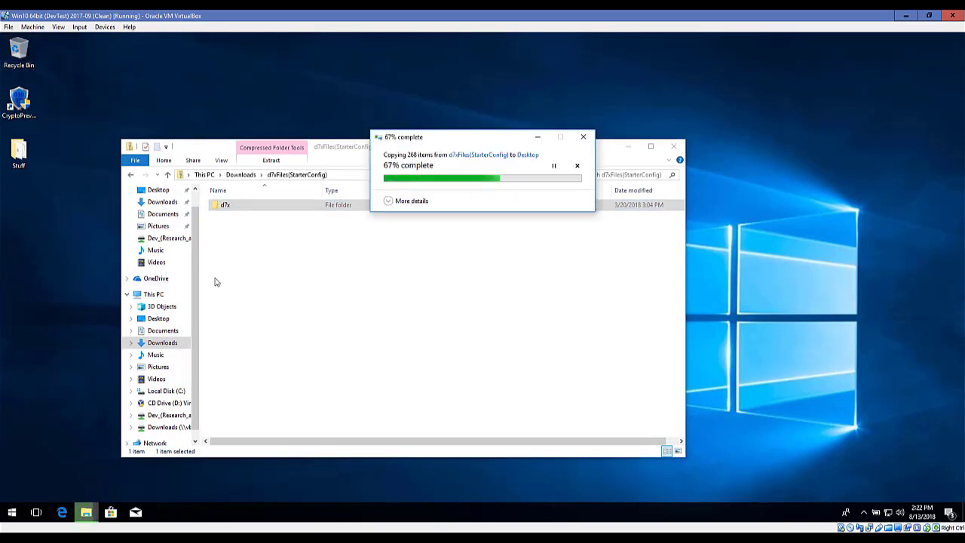
# Copy the d7x folder from the d7xAdditions(Defs) archive to the desktop, merging with the existing folder, and place its icon below Stuff.
pyautogui.click(239, 174)
pyautogui.doubleClick(241, 215)
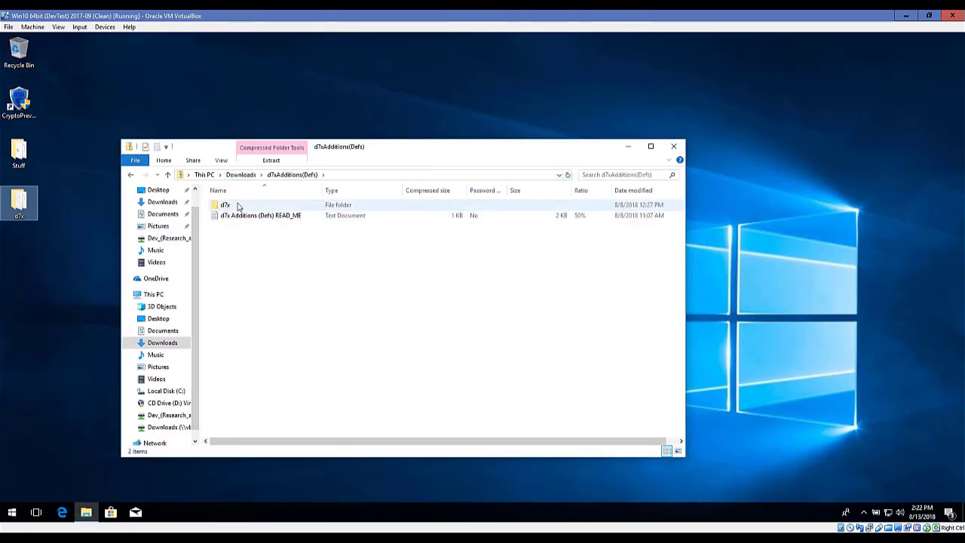
pyautogui.click(236, 205)
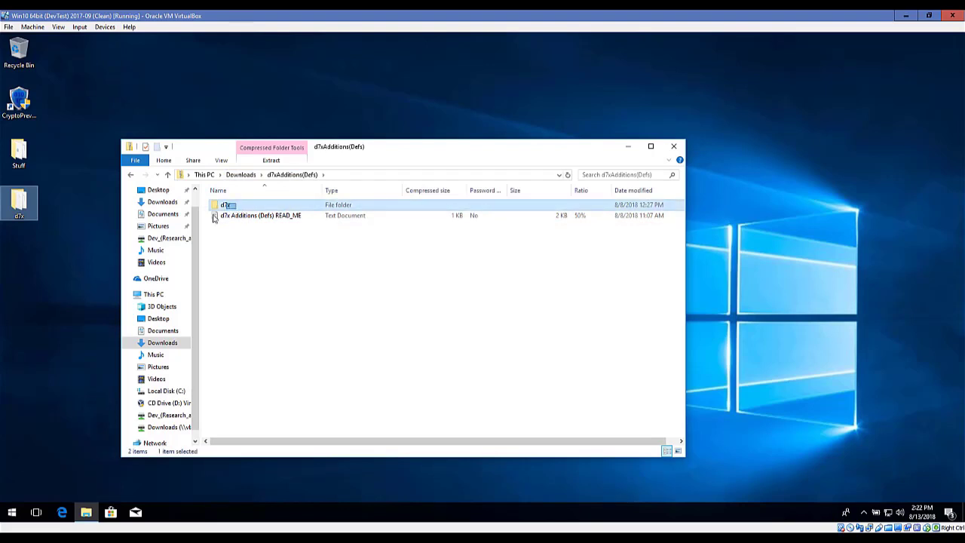
pyautogui.moveTo(237, 205); pyautogui.dragTo(202, 252)
pyautogui.click(224, 205)
pyautogui.moveTo(224, 205); pyautogui.dragTo(45, 282)
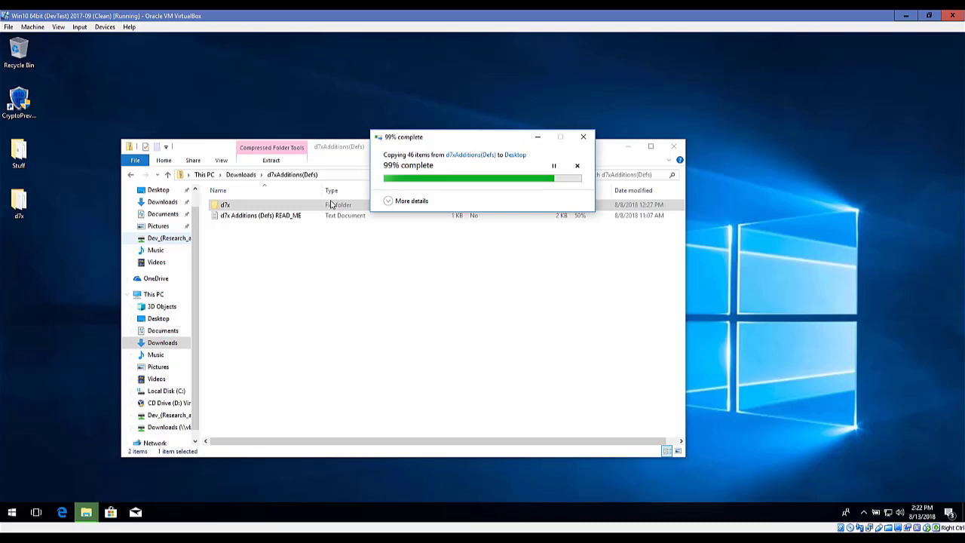
pyautogui.click(443, 202)
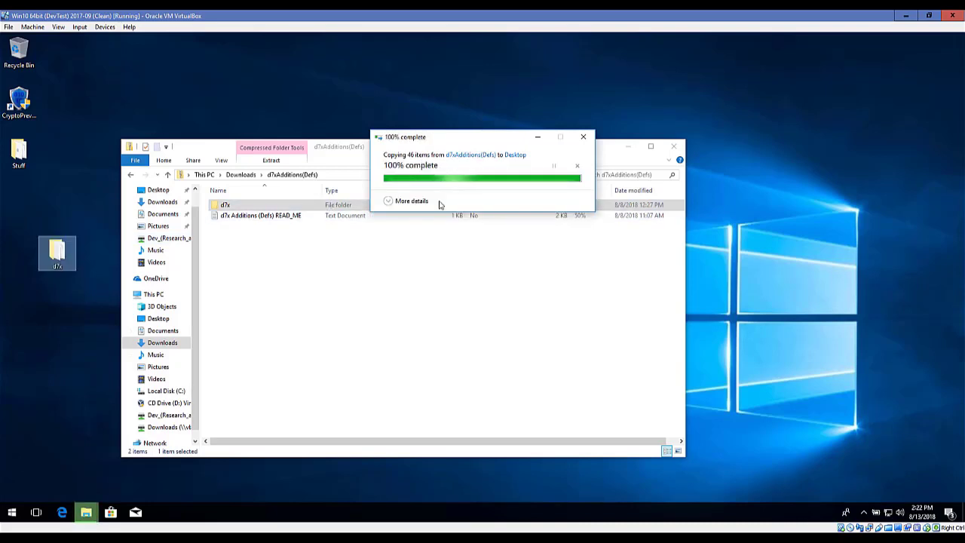
pyautogui.moveTo(59, 251); pyautogui.dragTo(19, 202)
# Open the d7x folder on the desktop and close the archive window behind it.
pyautogui.doubleClick(19, 202)
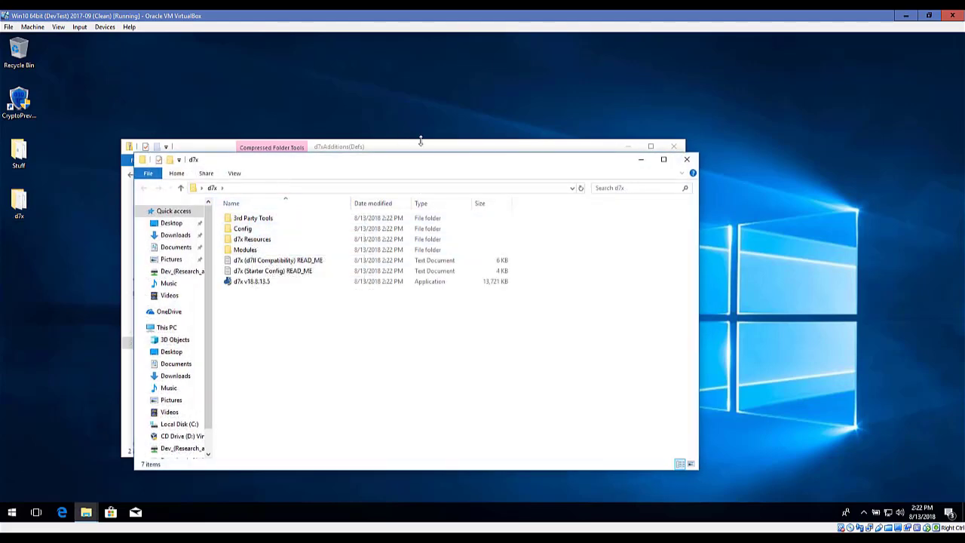
pyautogui.click(422, 146)
pyautogui.click(673, 147)
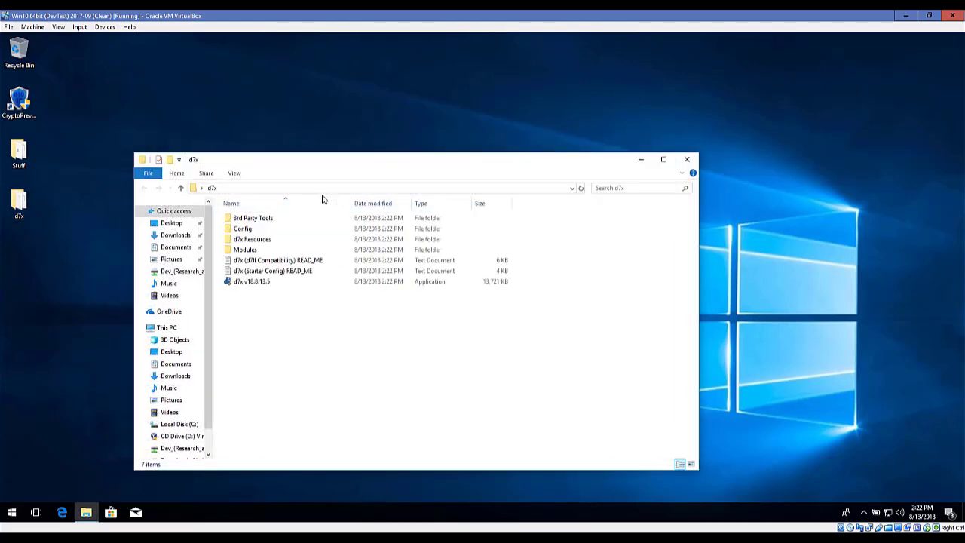
# Examine the contents of the Modules folder and its Defs subfolder, returning to the main d7x folder.
pyautogui.moveTo(267, 242)
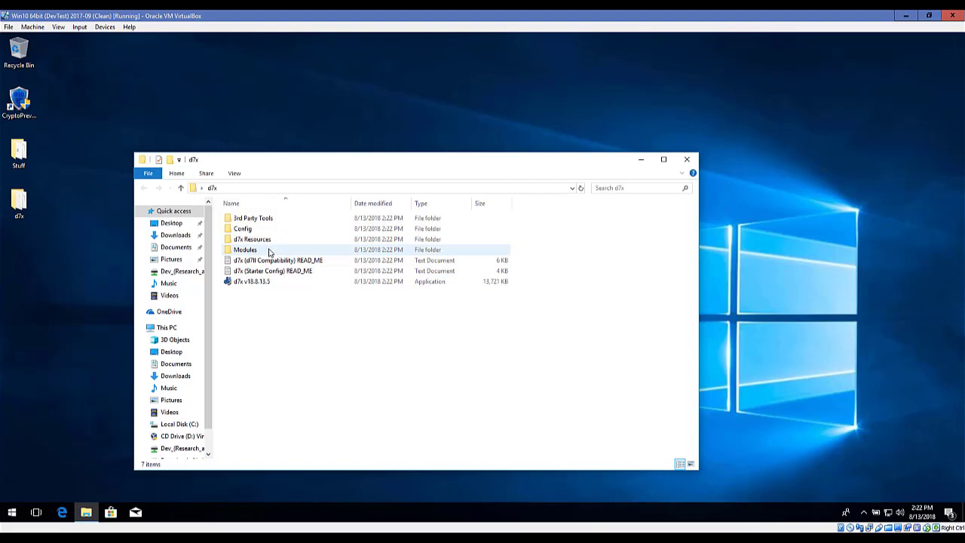
pyautogui.doubleClick(269, 252)
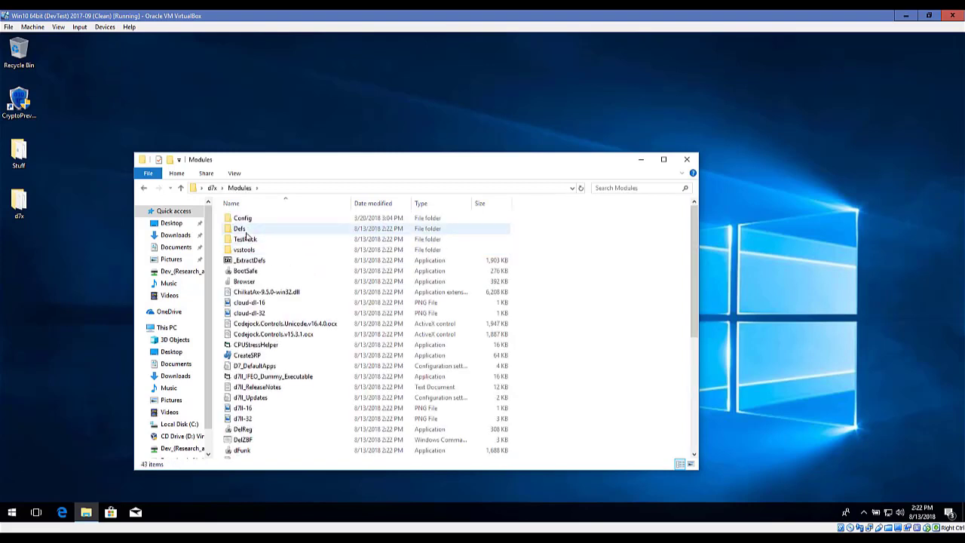
pyautogui.doubleClick(245, 230)
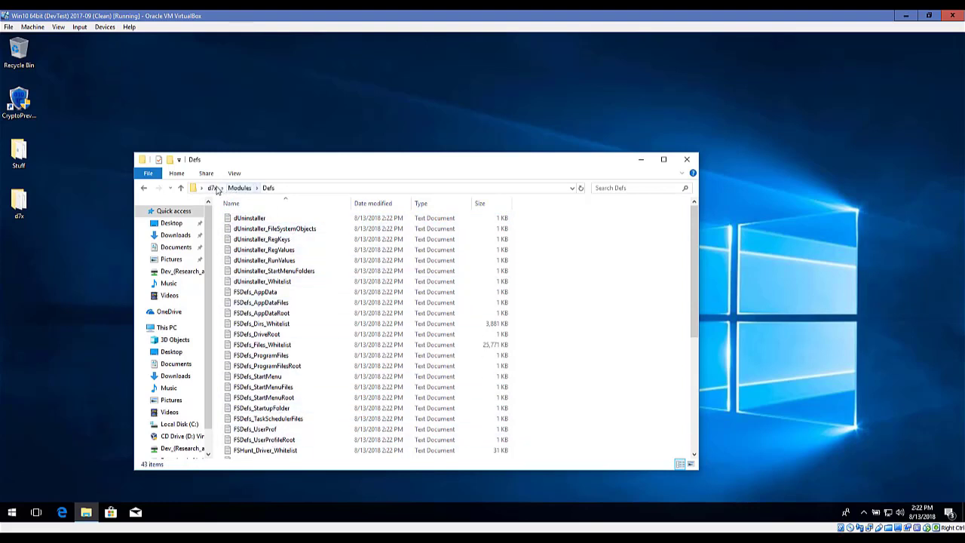
pyautogui.click(212, 188)
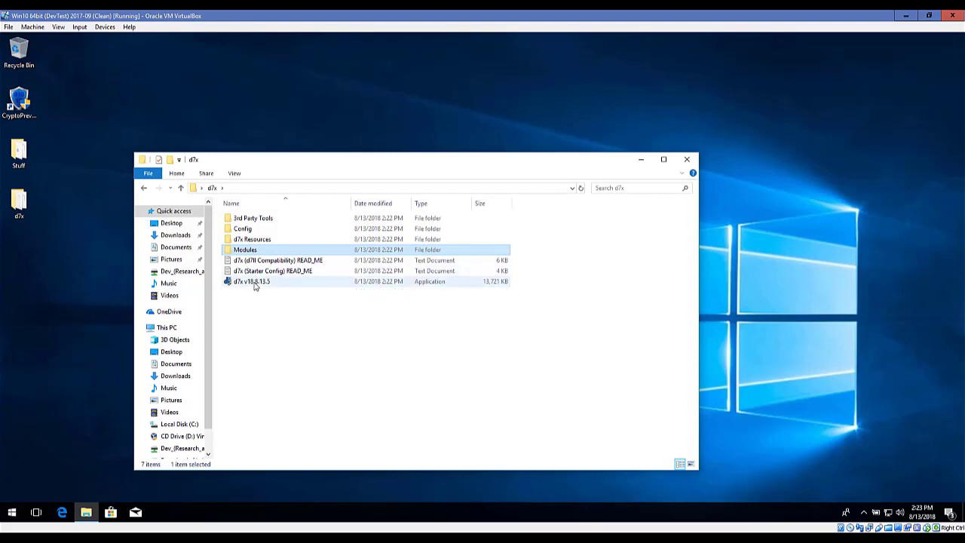
pyautogui.doubleClick(251, 251)
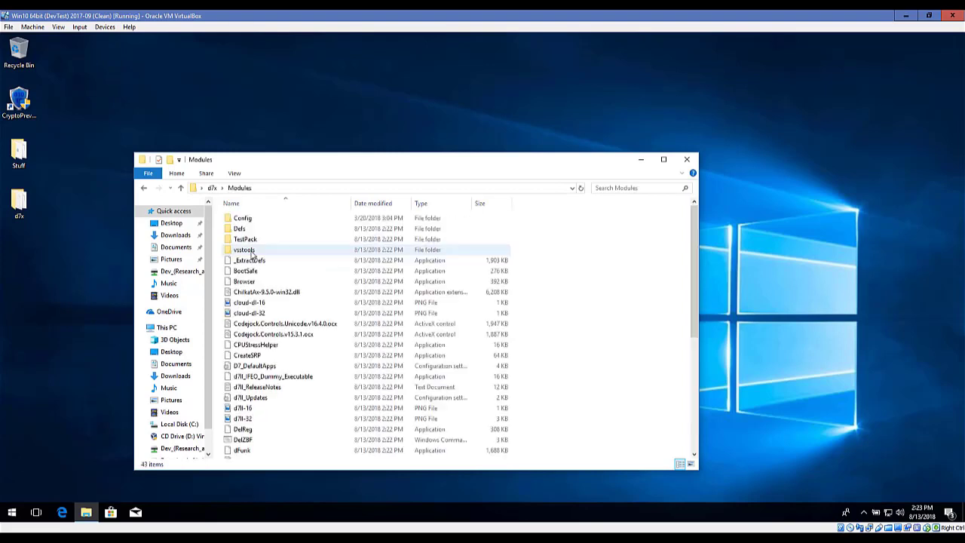
pyautogui.click(212, 188)
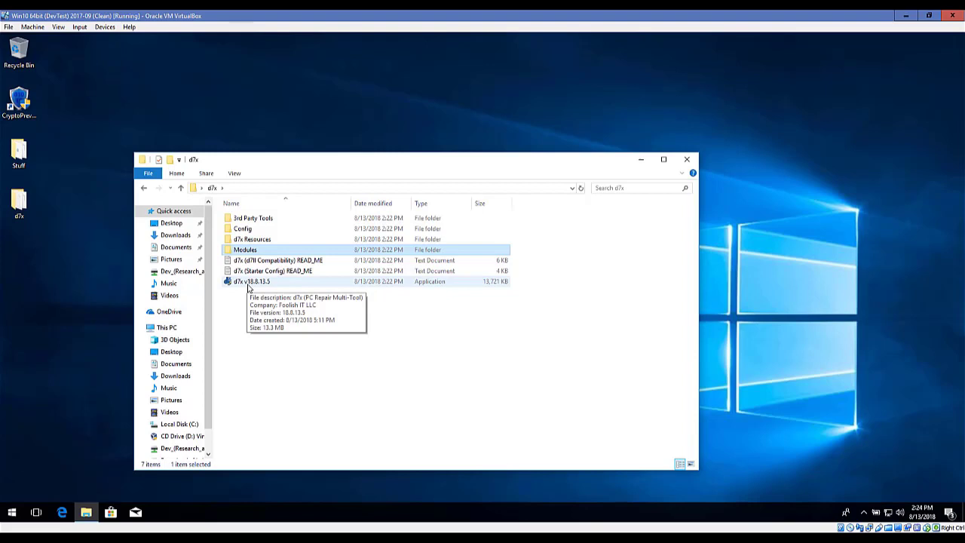
# Launch d7x v18.8.13.5 with permission to make changes and activate it with the subscriber account username and password.
pyautogui.click(257, 281)
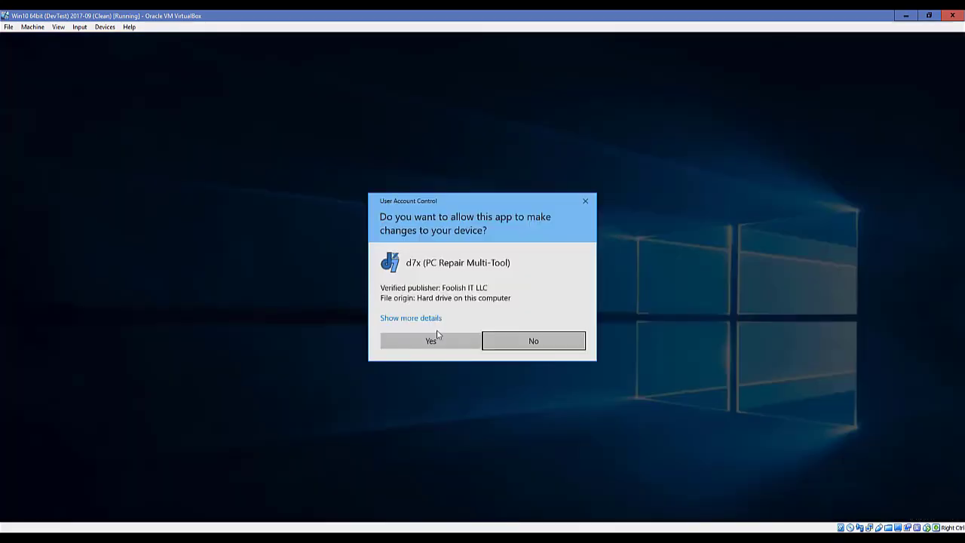
pyautogui.click(444, 345)
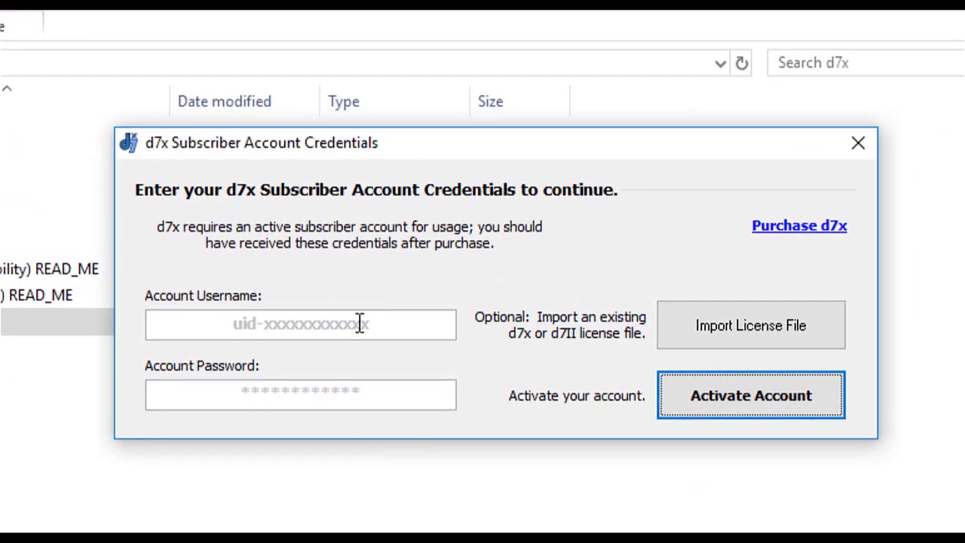
pyautogui.click(360, 323)
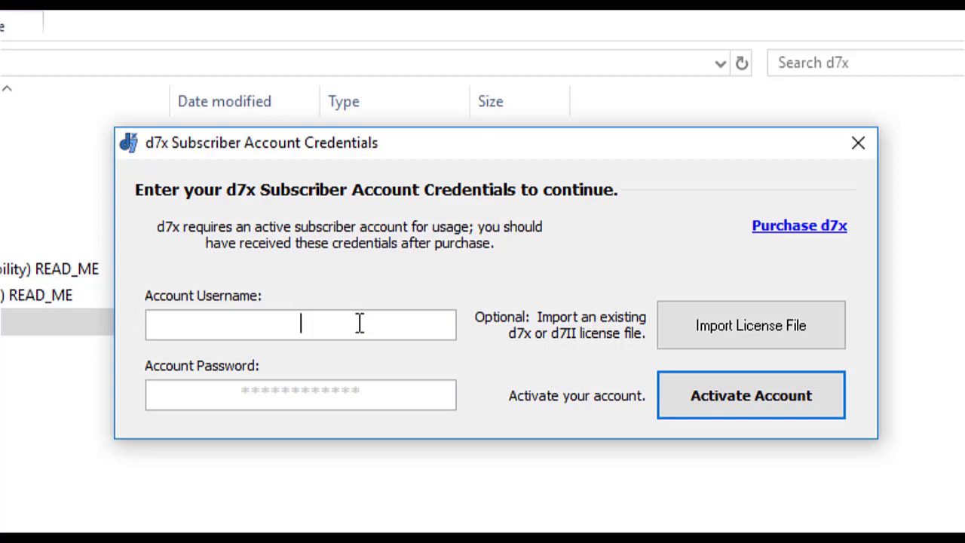
pyautogui.write('uid-notsora')
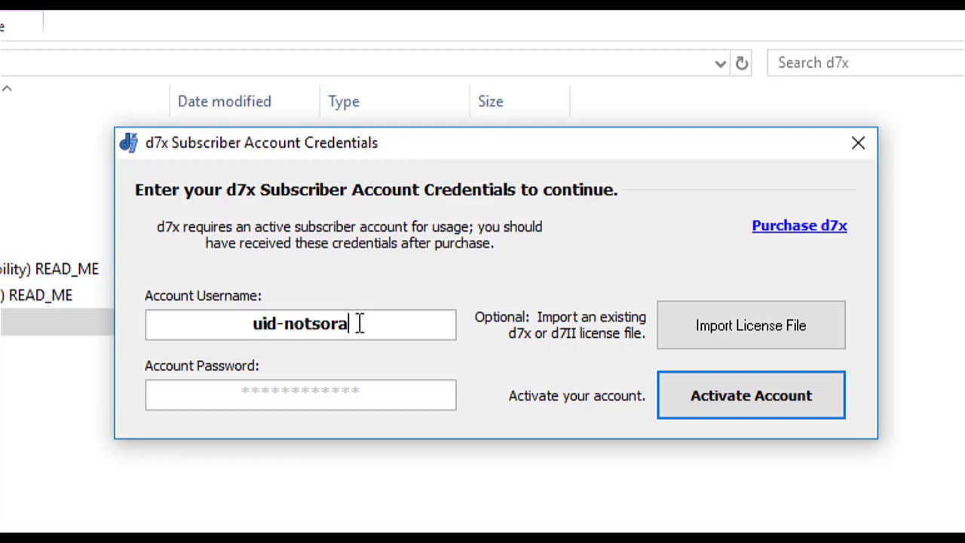
pyautogui.write('ndom')
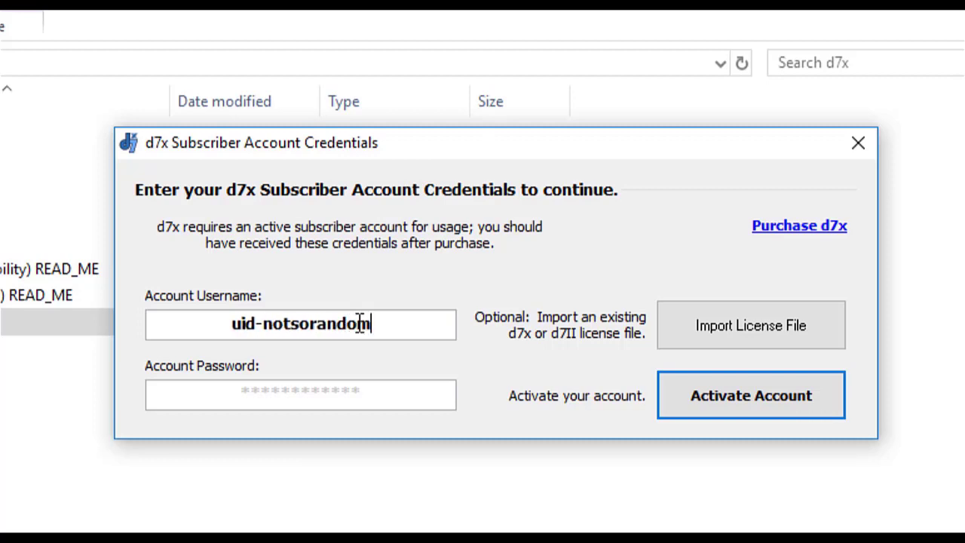
pyautogui.click(320, 390)
pyautogui.write('******')
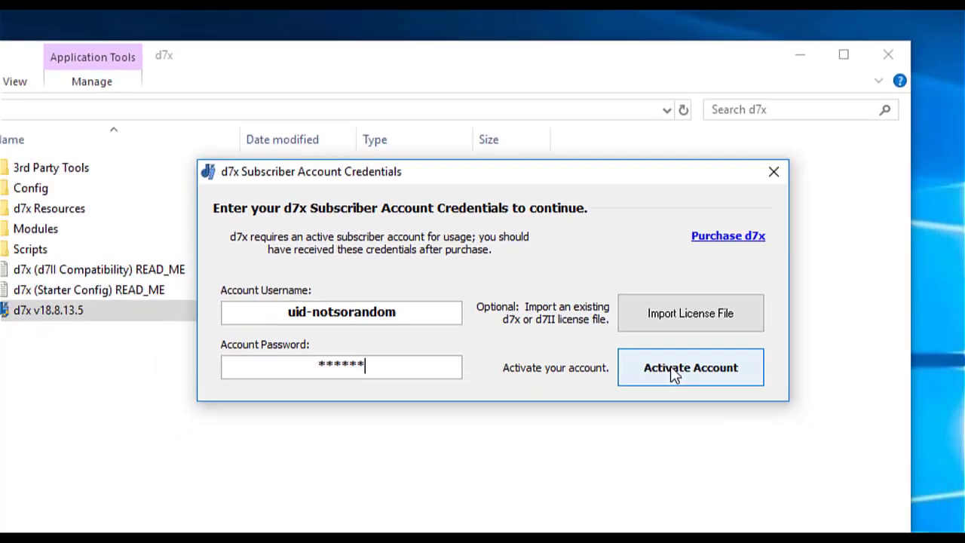
pyautogui.click(731, 402)
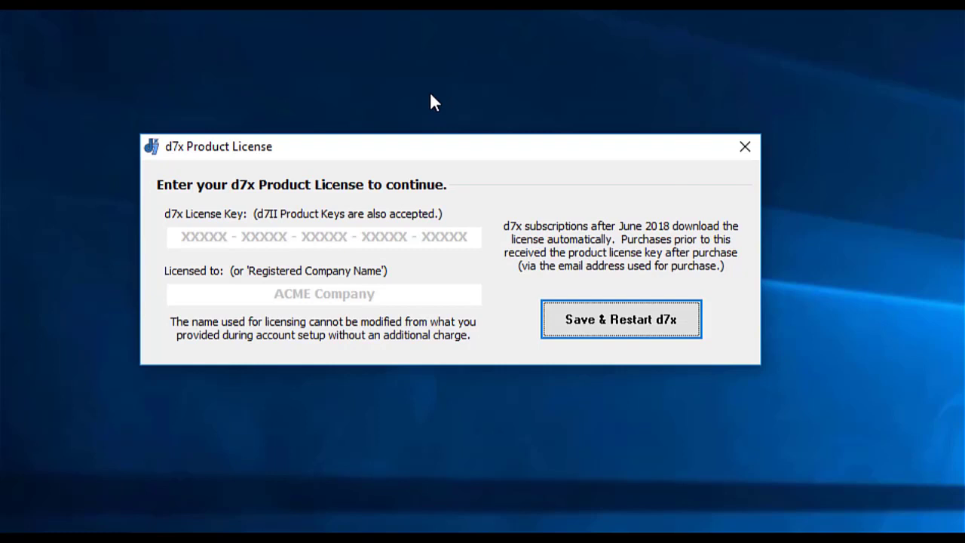
# Enter the product license key, set the licensed company to ACME Co., and save and restart d7x.
pyautogui.moveTo(416, 146); pyautogui.dragTo(456, 160)
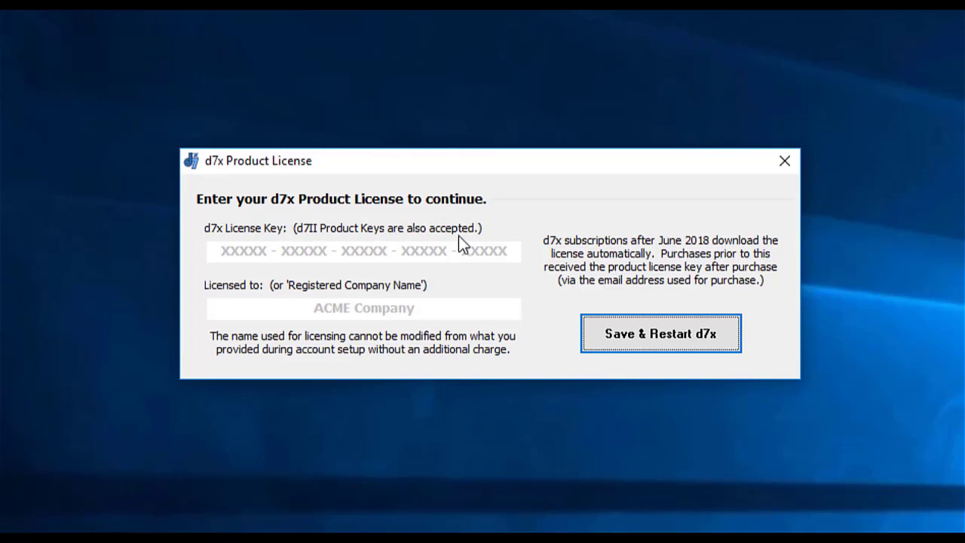
pyautogui.click(452, 253)
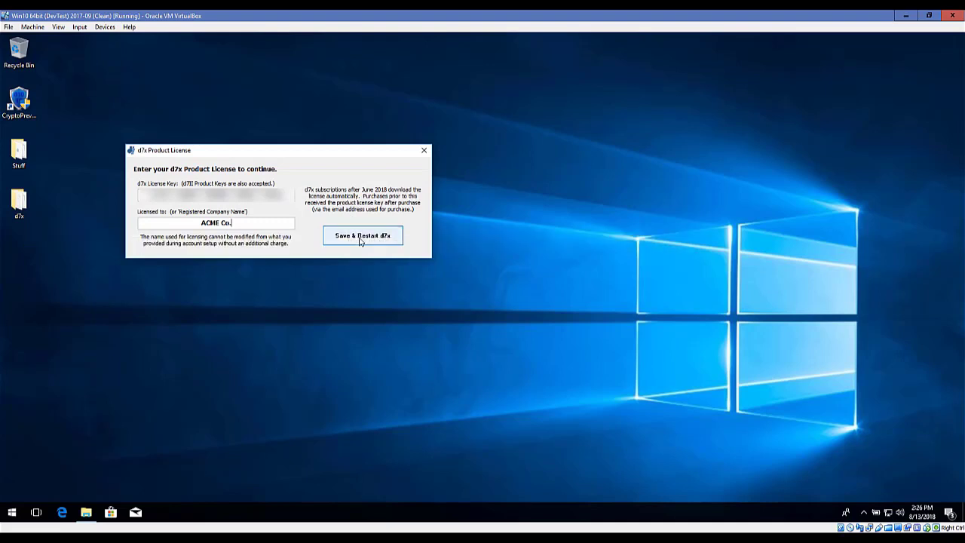
pyautogui.click(360, 237)
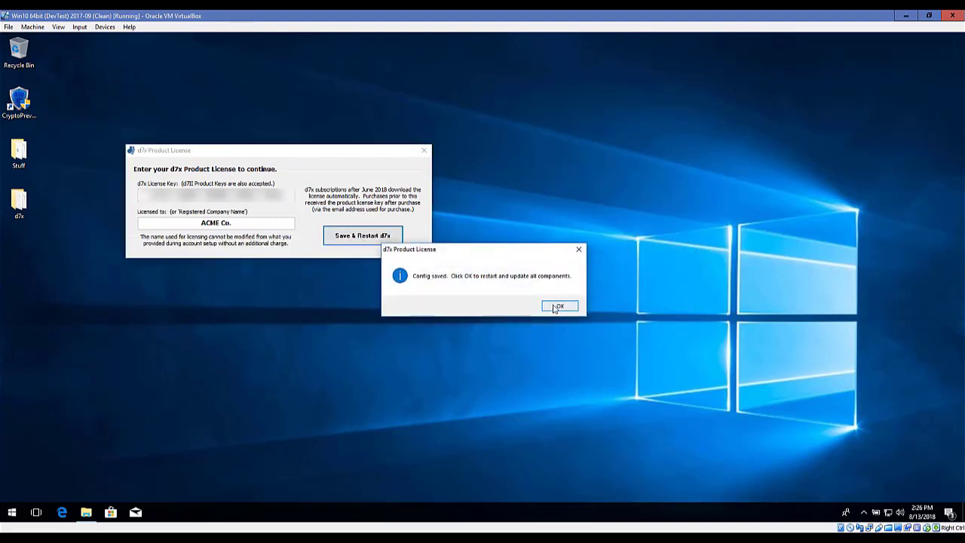
pyautogui.click(558, 306)
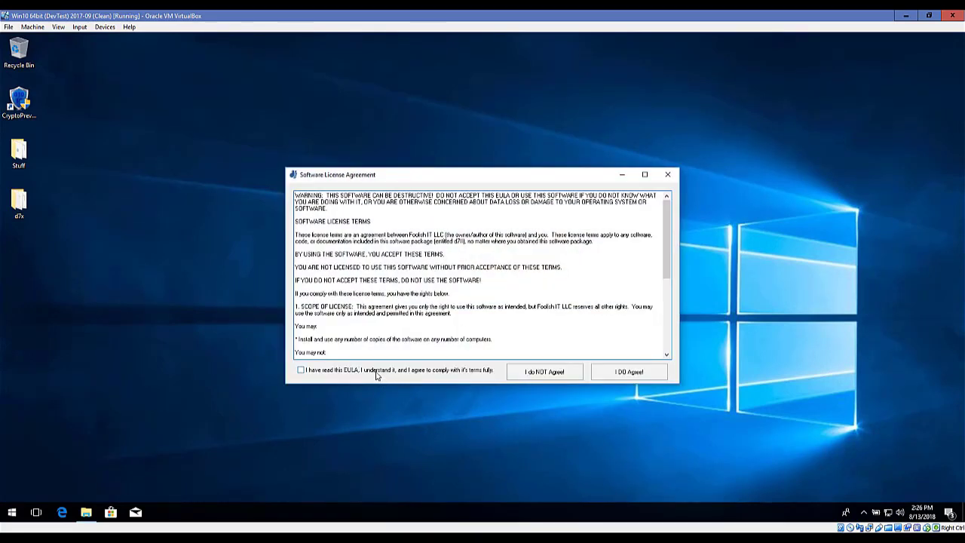
# Mark the software license agreement as read and understood, and accept it.
pyautogui.click(316, 374)
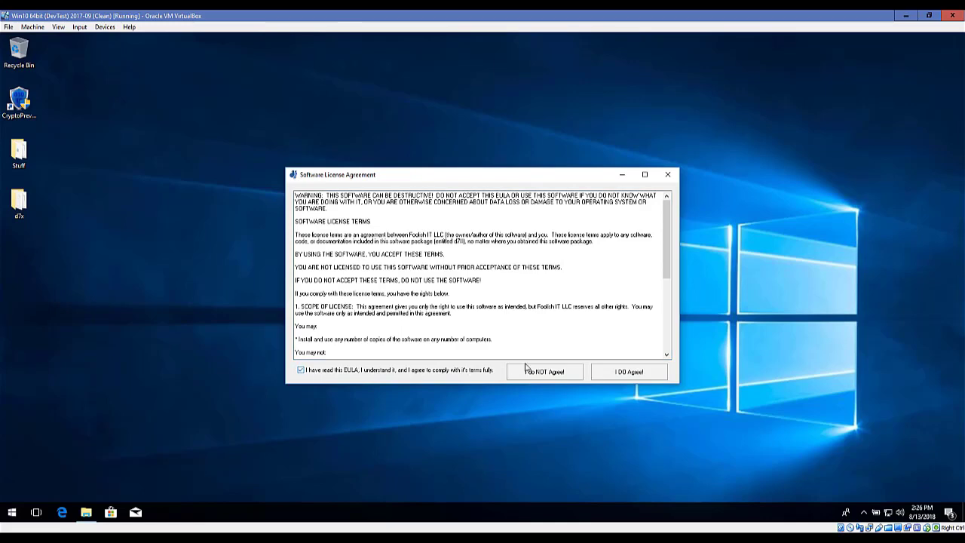
pyautogui.click(615, 373)
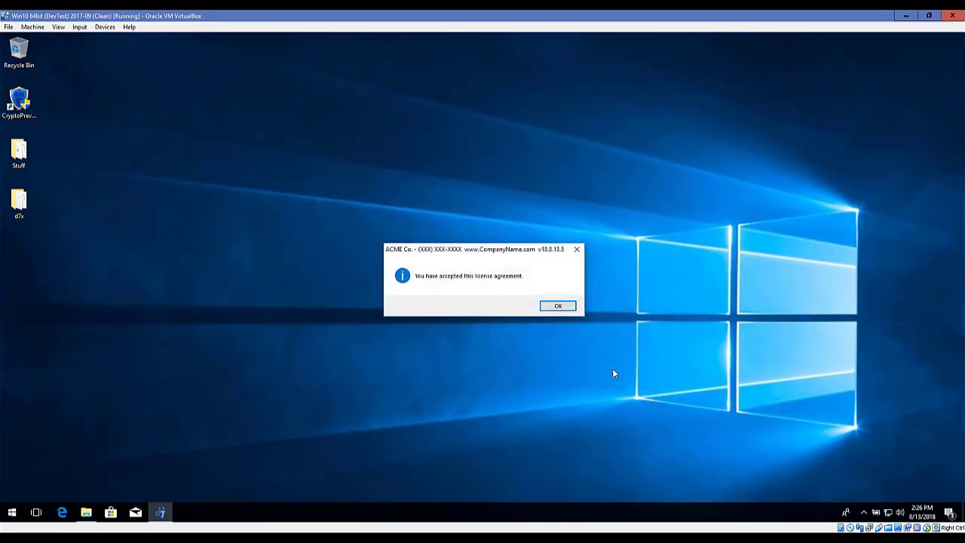
pyautogui.click(558, 305)
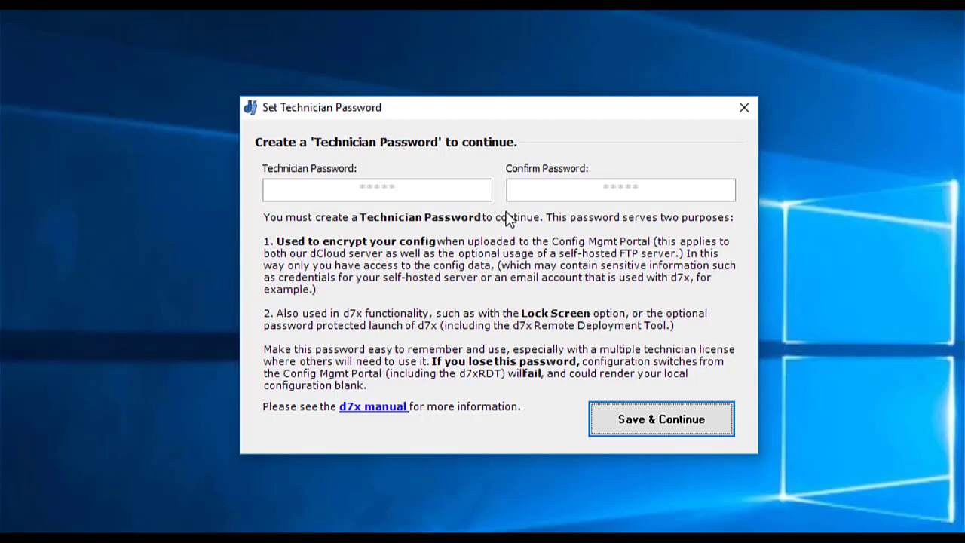
# Create the technician password, enter it again as confirmation, and save it.
pyautogui.write('****')
pyautogui.click(619, 429)
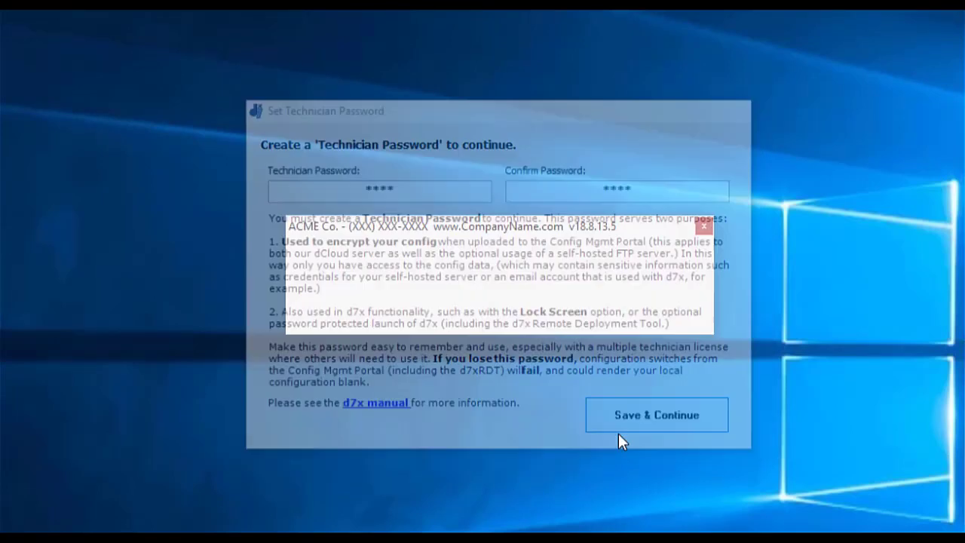